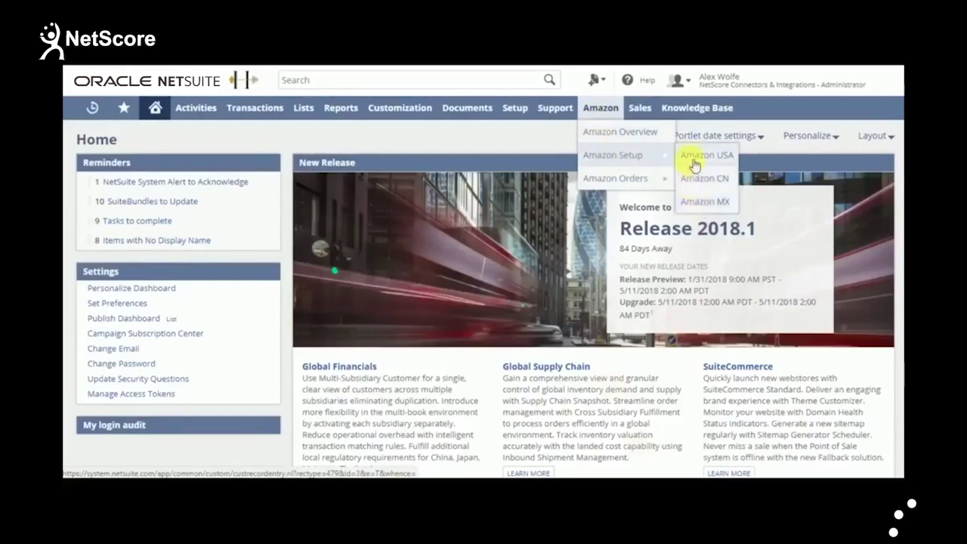
Step: Open the Amazon USA connector settings from Amazon Setup on the Home dashboard
click(710, 163)
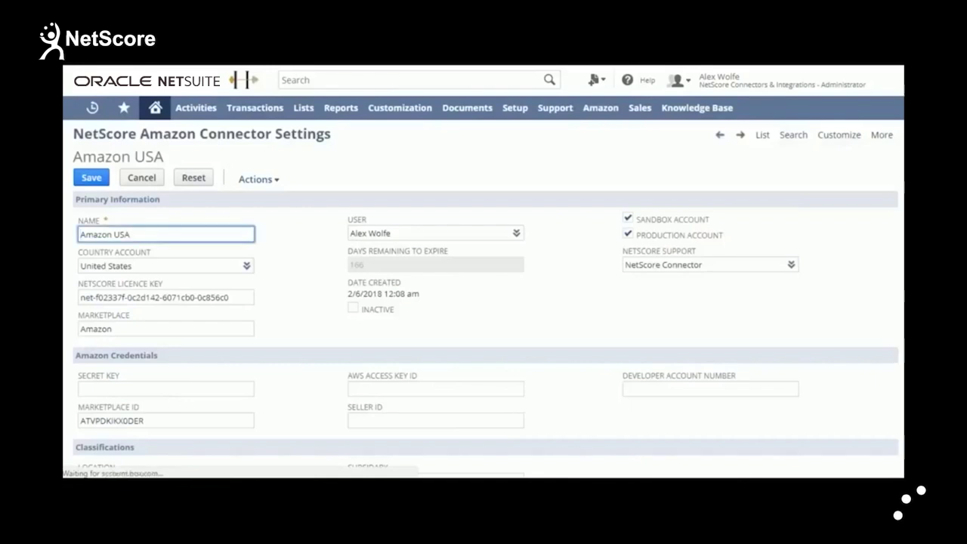
Step: Scroll through the Amazon USA settings to review order, fulfillment and shipping mappings
scroll(483, 302, down, 1)
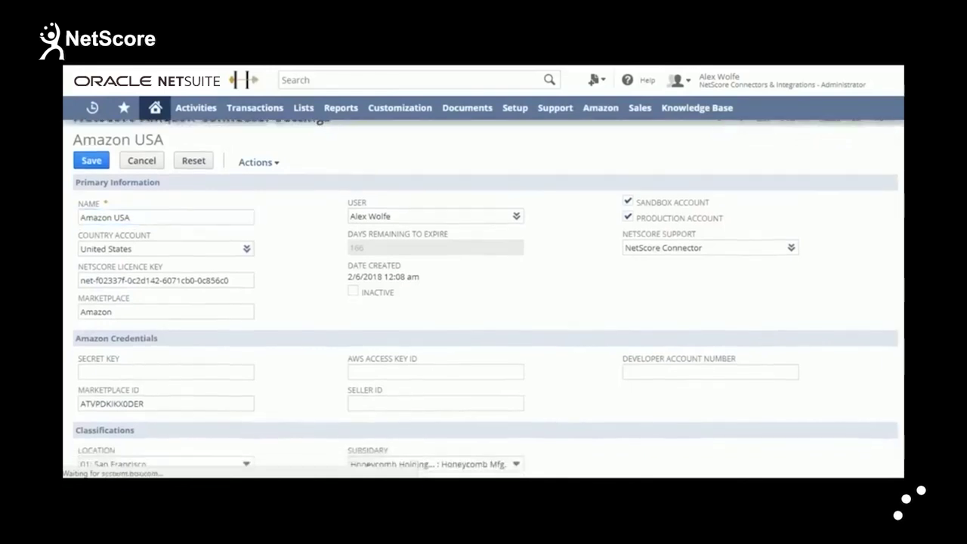
scroll(484, 302, down, 1)
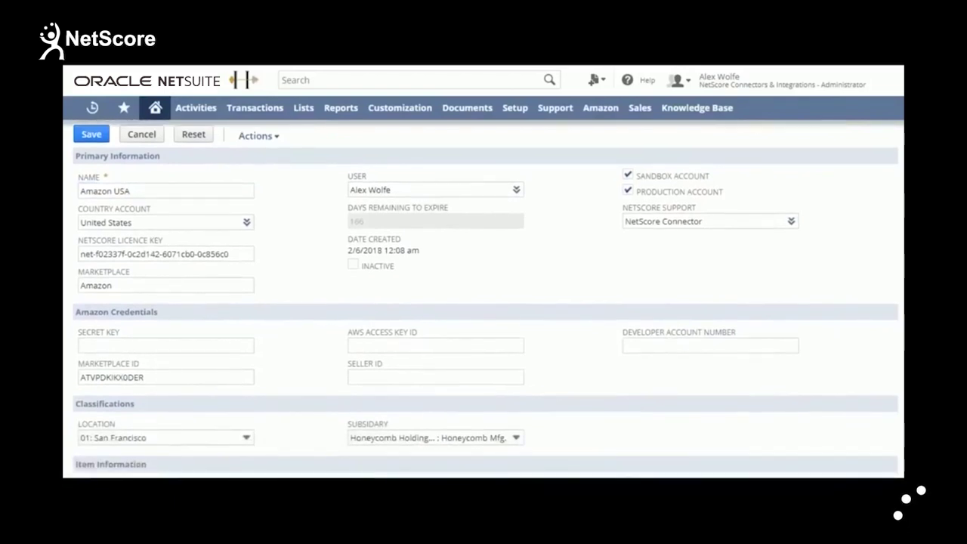
scroll(484, 302, down, 5)
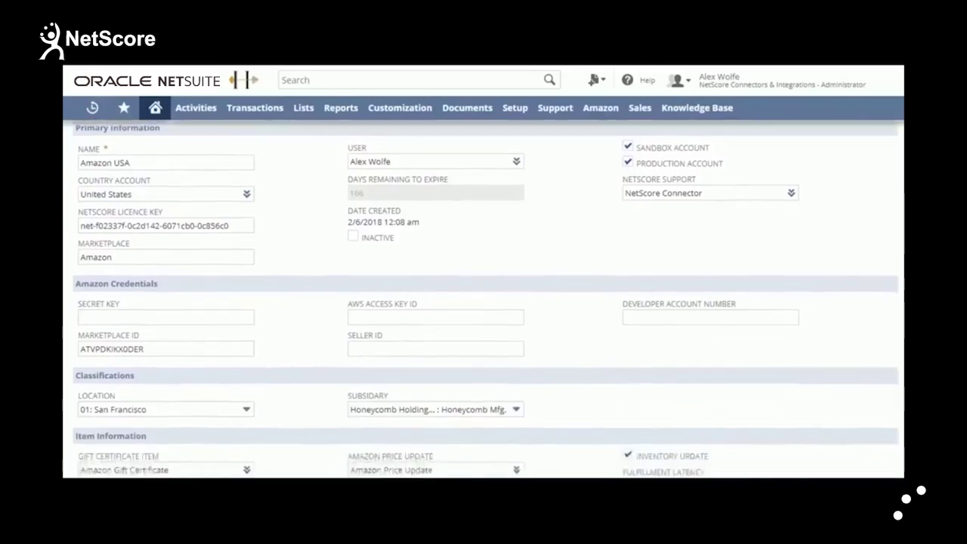
scroll(483, 303, down, 1)
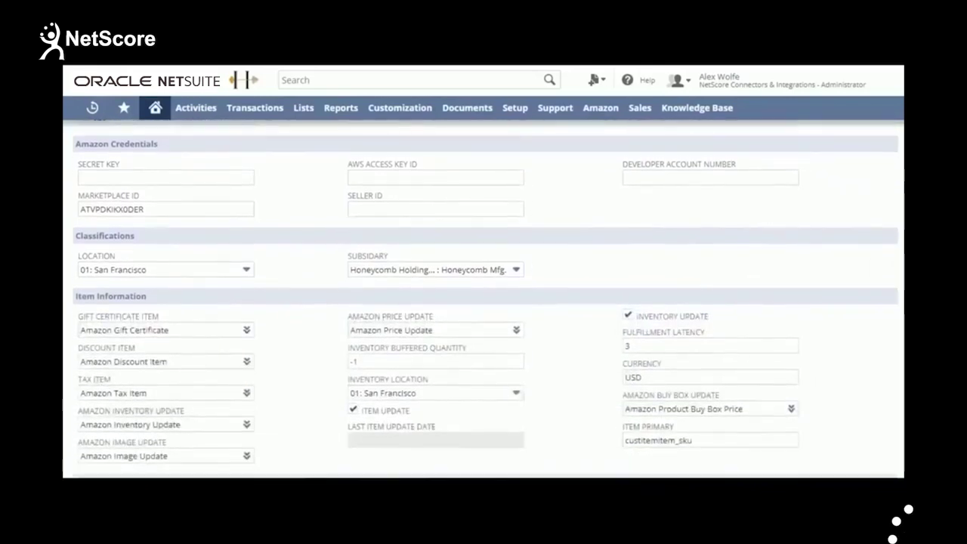
scroll(483, 302, down, 3)
scroll(483, 302, down, 1)
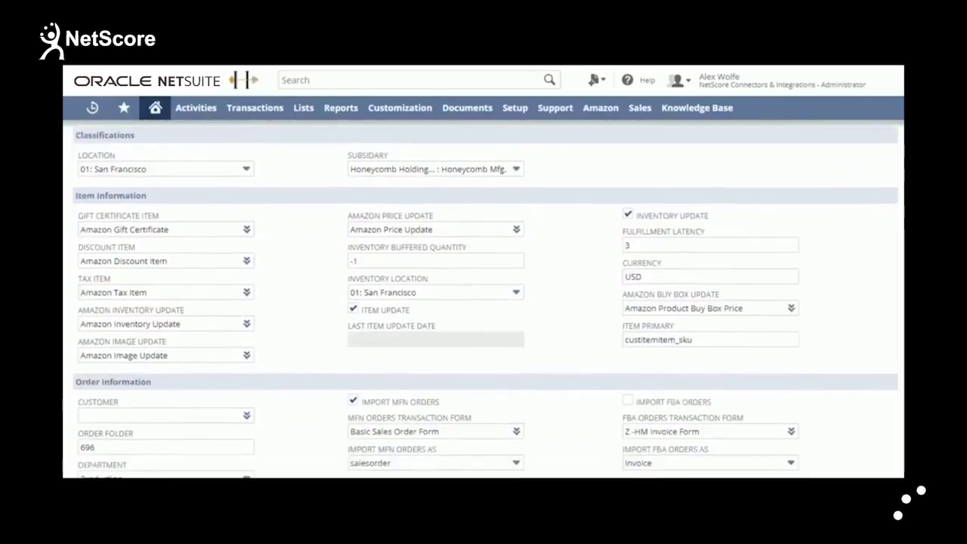
scroll(483, 302, down, 2)
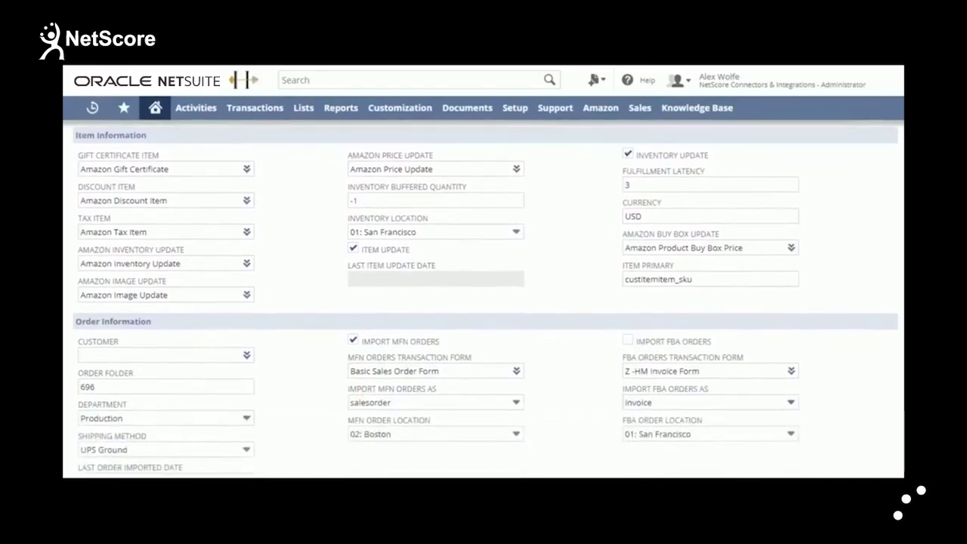
scroll(483, 303, down, 2)
scroll(484, 302, down, 3)
scroll(484, 302, down, 1)
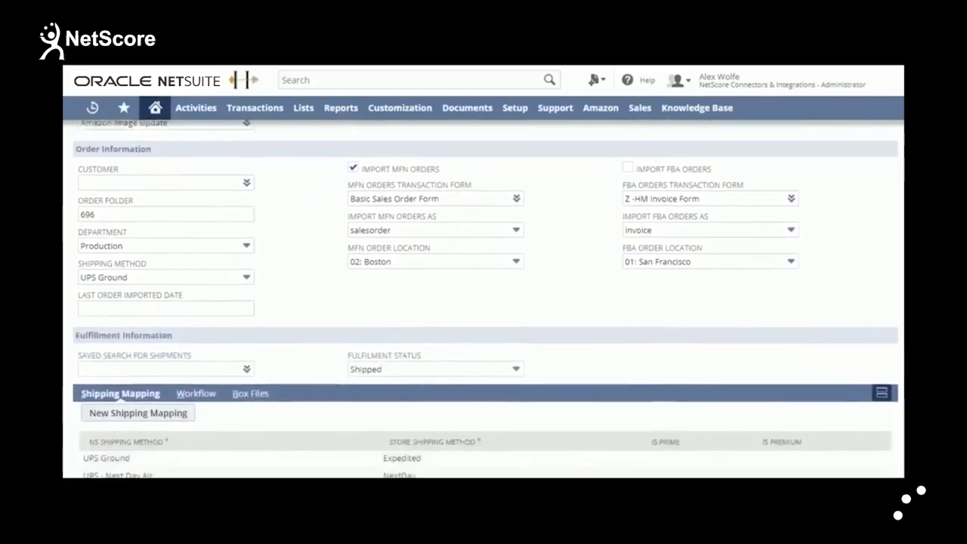
scroll(483, 302, down, 6)
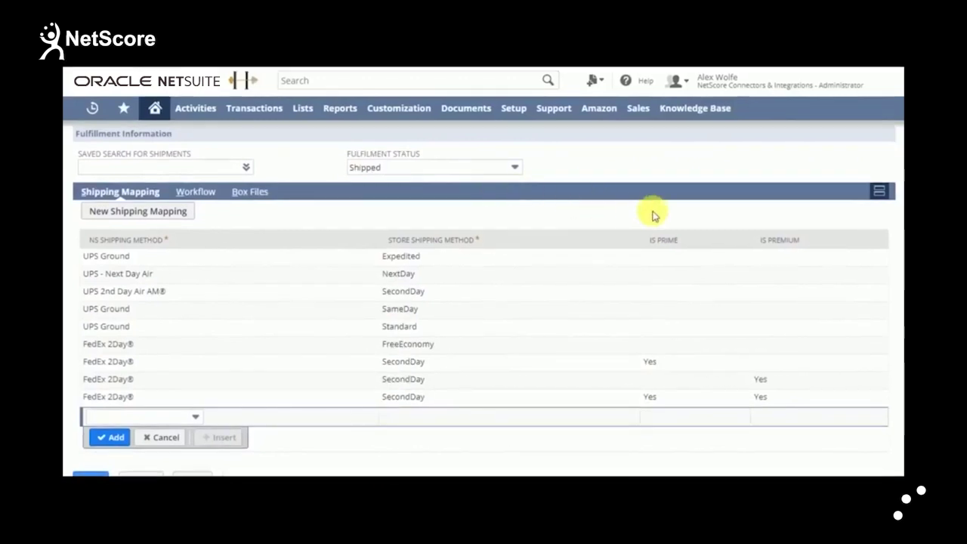
scroll(652, 213, up, 5)
Step: Go to the New Item page and open the Woolrich flannel shirt inventory item
scroll(652, 214, up, 5)
scroll(652, 215, up, 1)
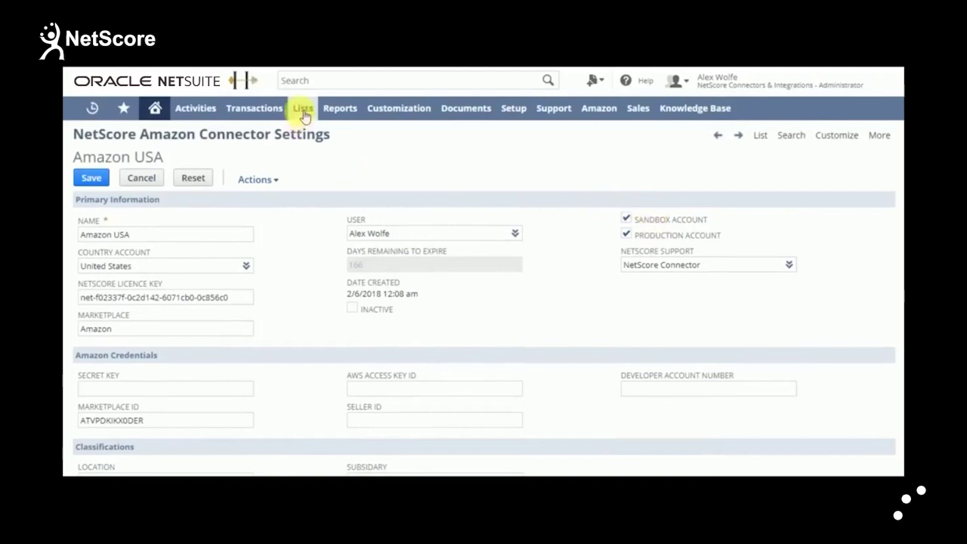
mouse_move(316, 155)
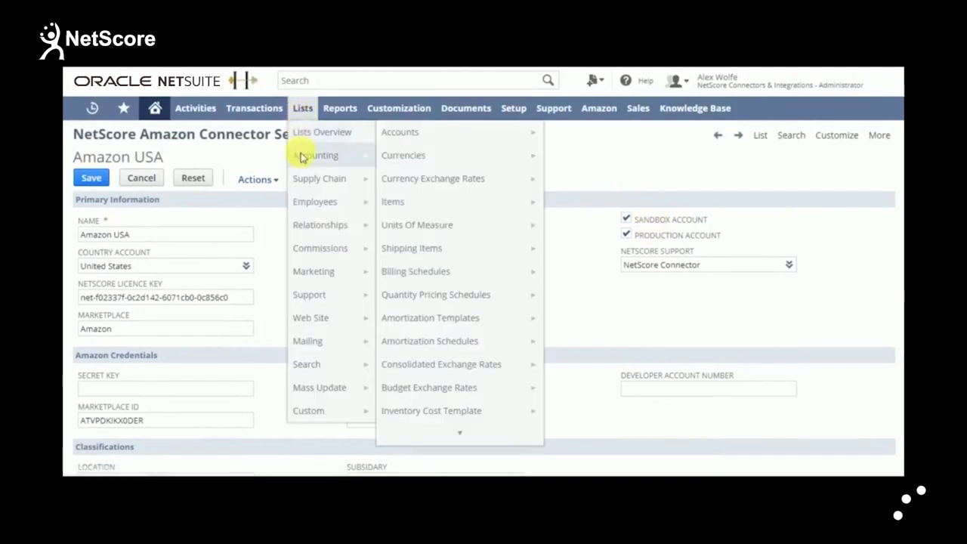
mouse_move(408, 201)
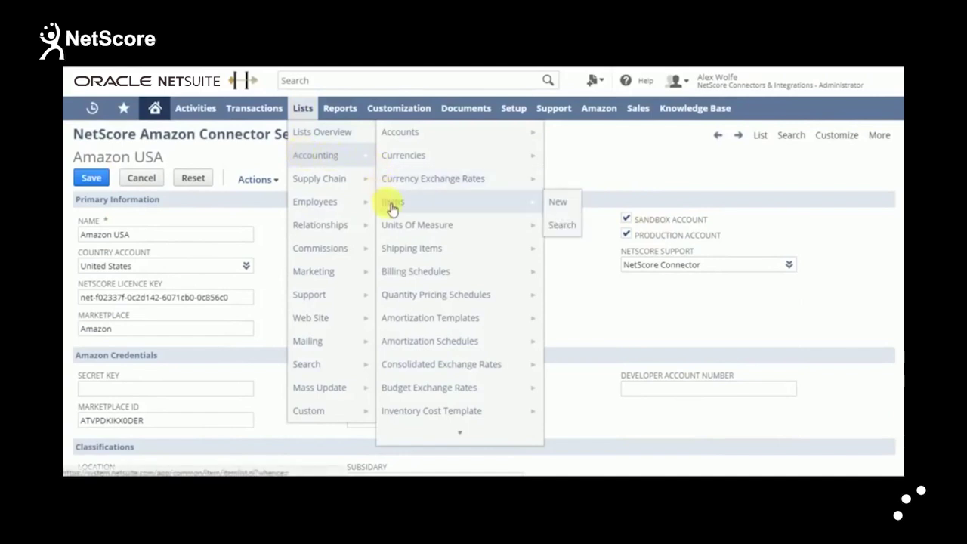
click(556, 209)
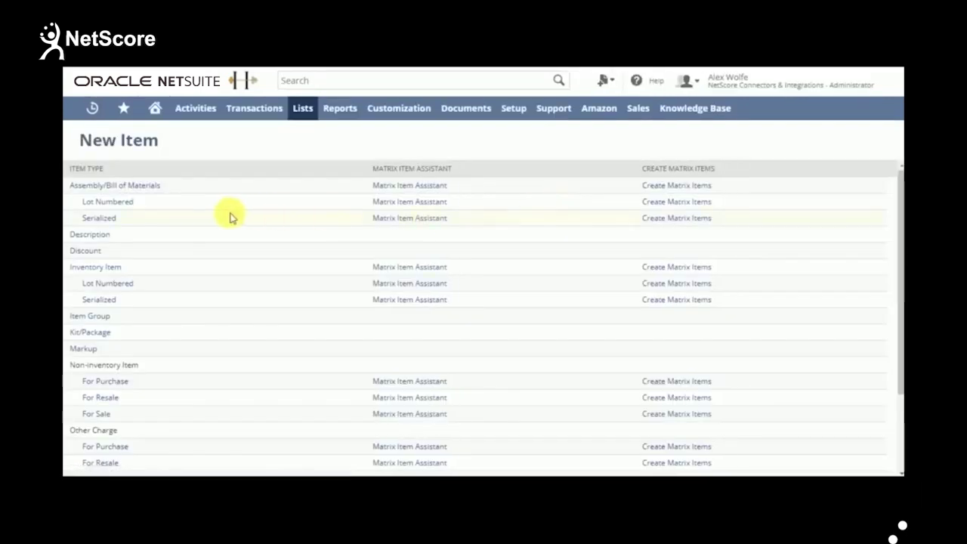
click(99, 267)
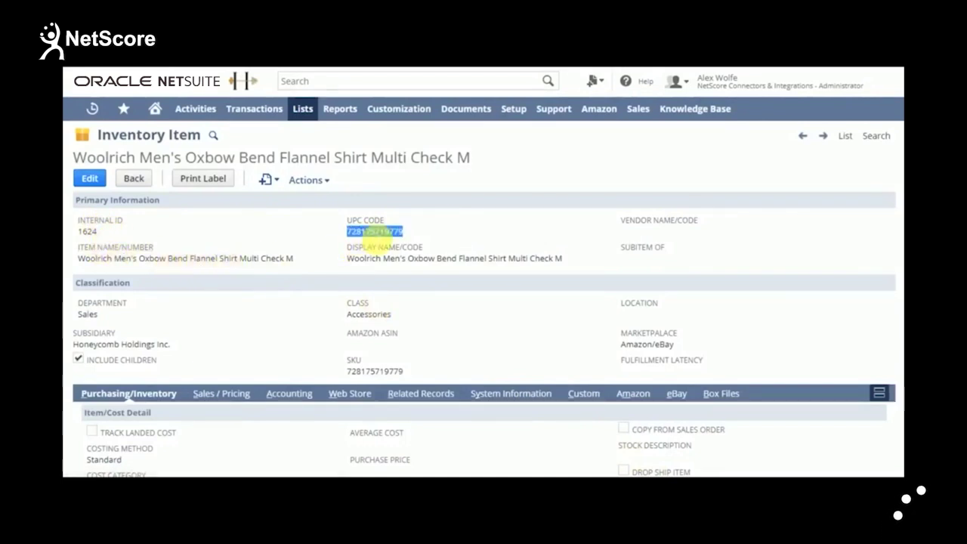
scroll(867, 206, down, 2)
scroll(868, 206, down, 2)
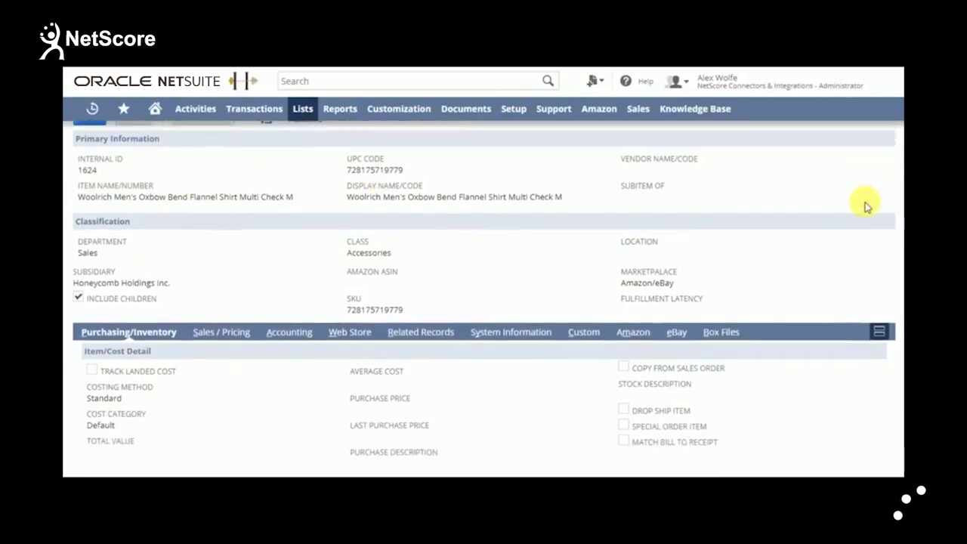
scroll(868, 207, down, 2)
scroll(868, 207, down, 2)
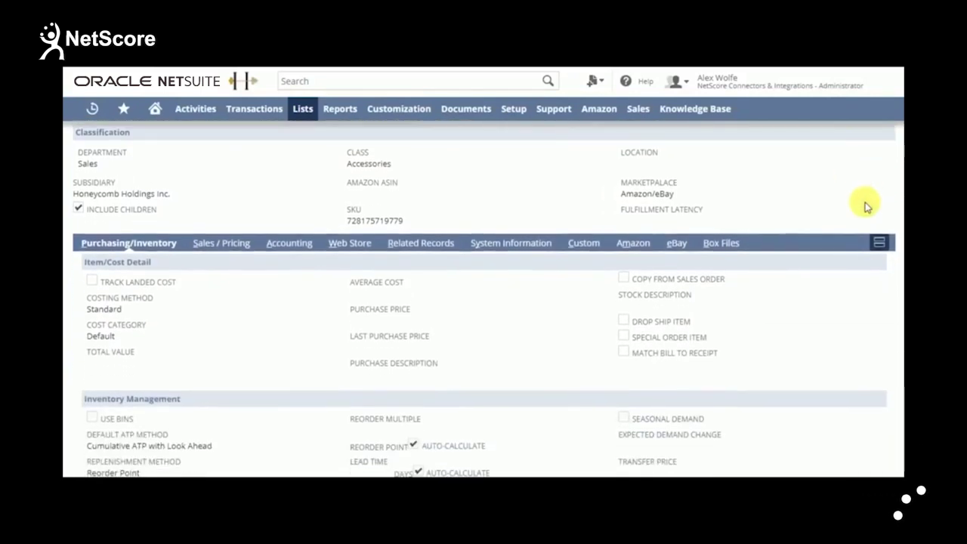
click(631, 245)
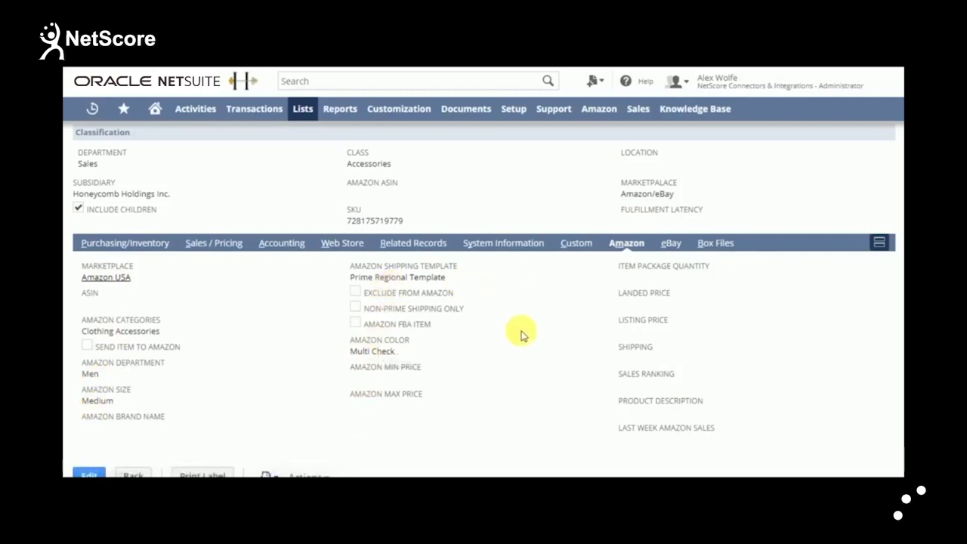
scroll(521, 334, up, 3)
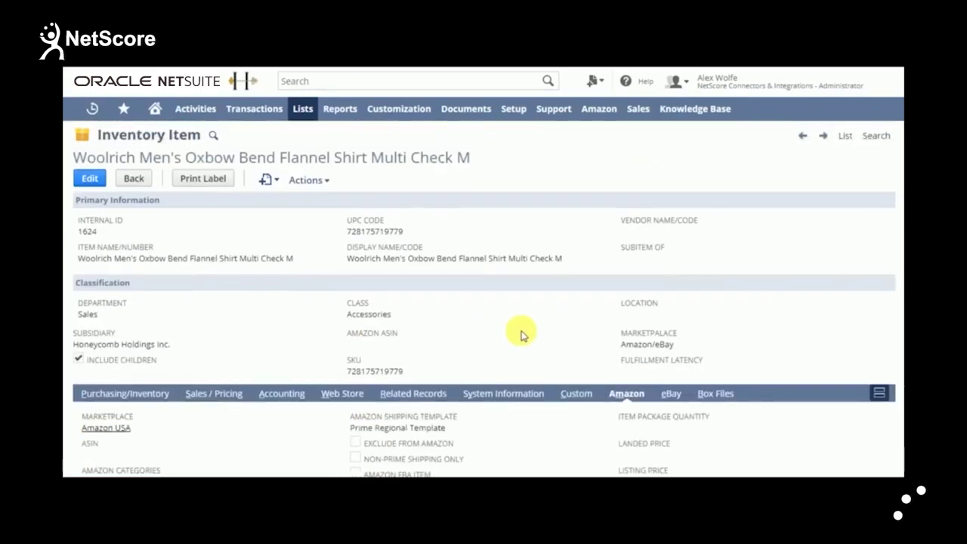
double_click(378, 232)
key(ctrl+c)
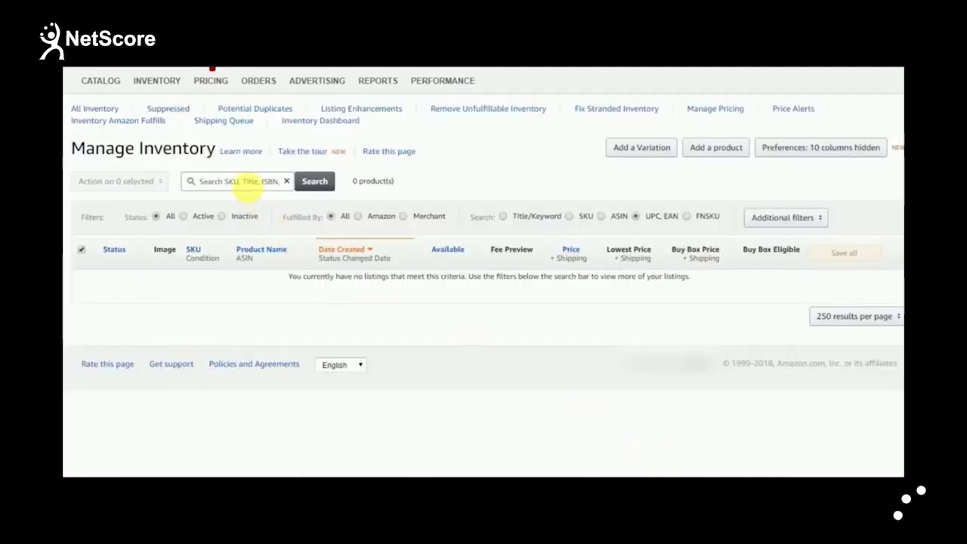
click(248, 185)
right_click(252, 184)
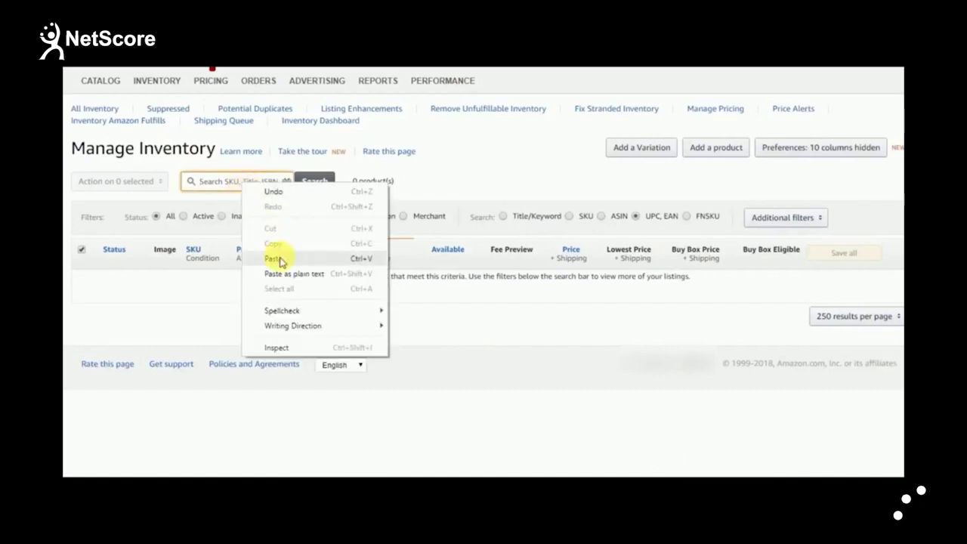
click(277, 255)
click(315, 187)
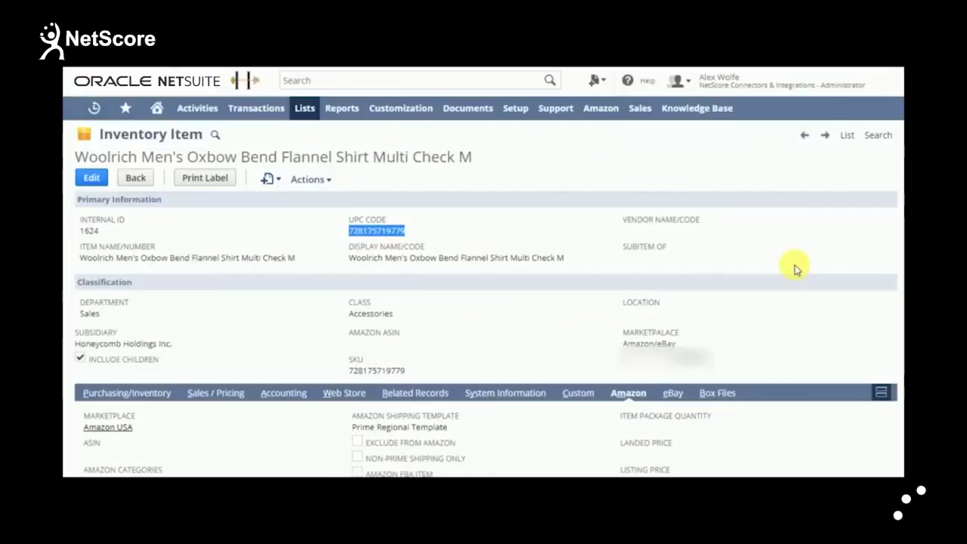
Step: Tick Send Item to Amazon on the Woolrich shirt item and save it
scroll(793, 271, down, 2)
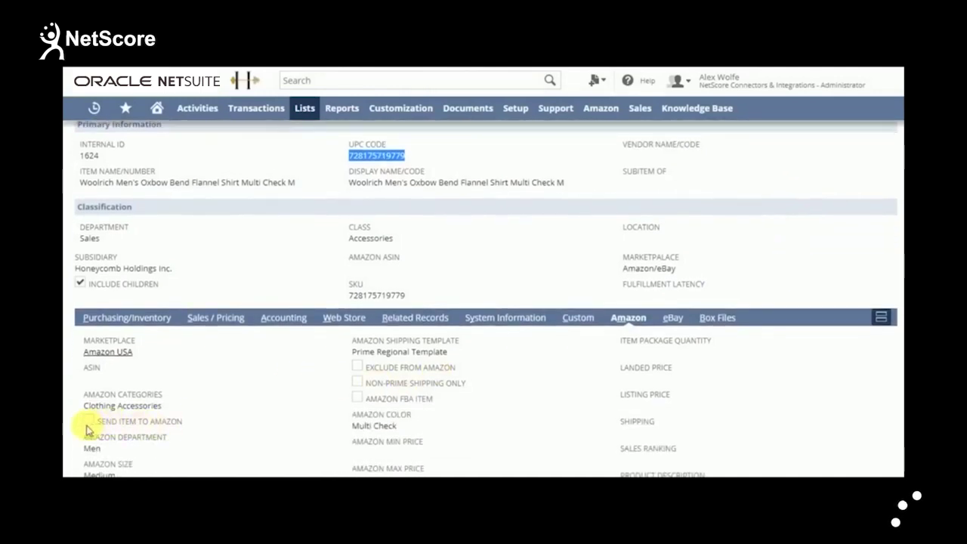
scroll(257, 362, up, 2)
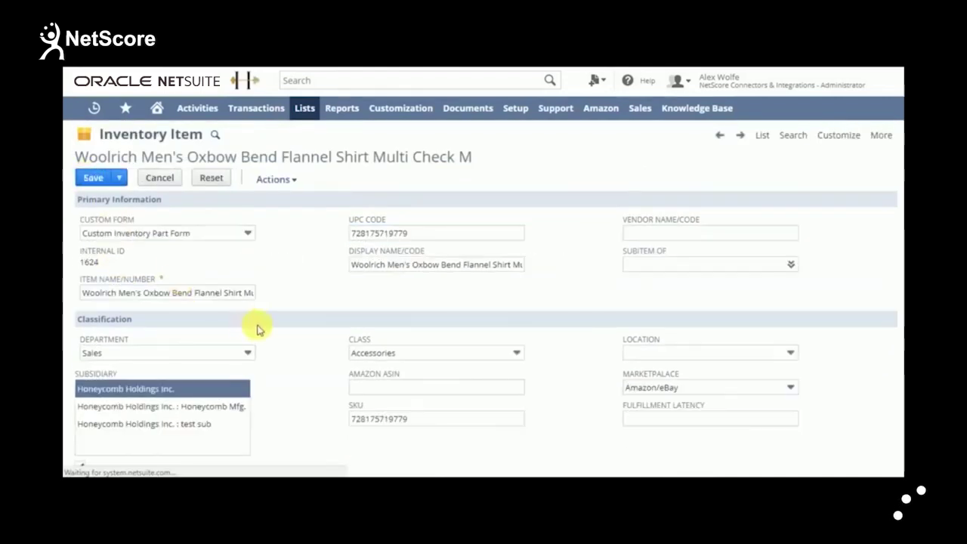
scroll(279, 370, down, 3)
scroll(281, 370, down, 2)
scroll(281, 377, down, 2)
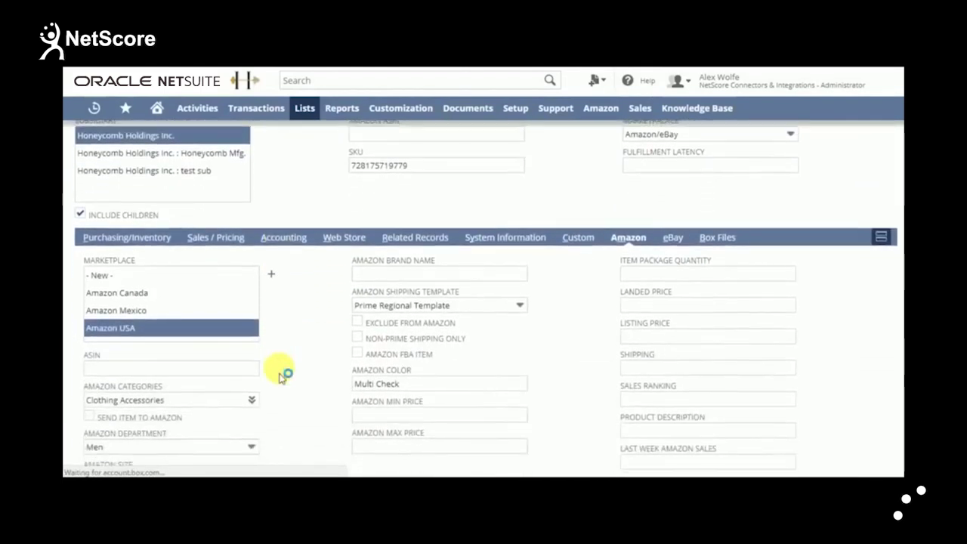
scroll(281, 375, down, 1)
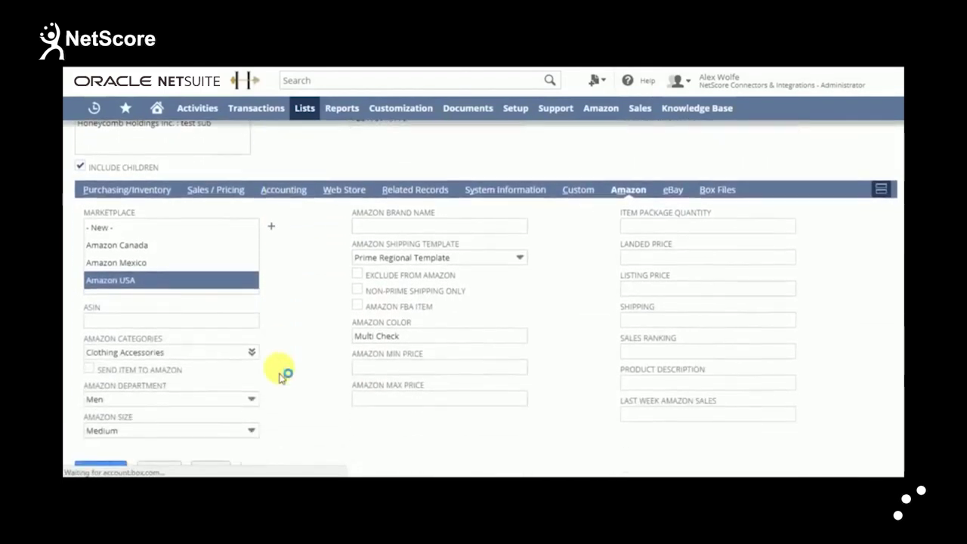
click(89, 369)
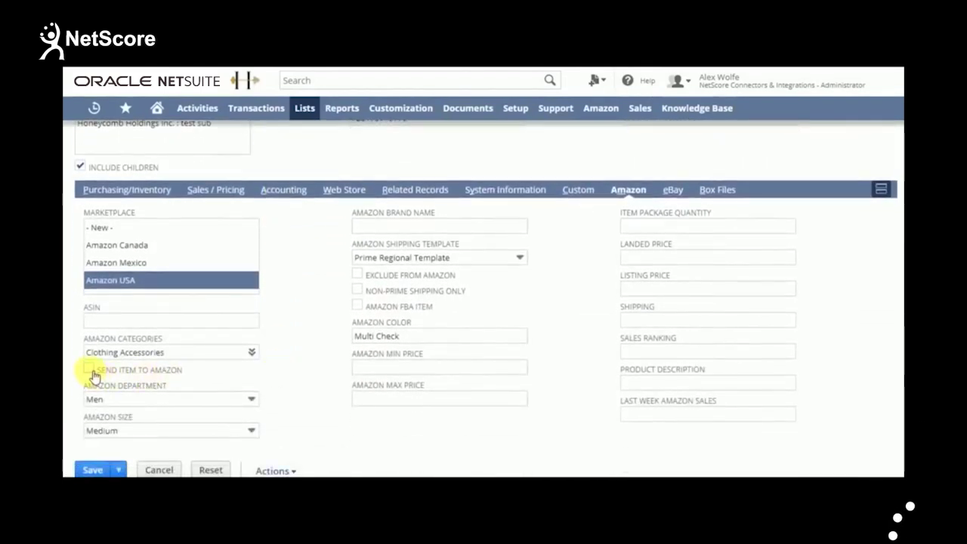
click(104, 470)
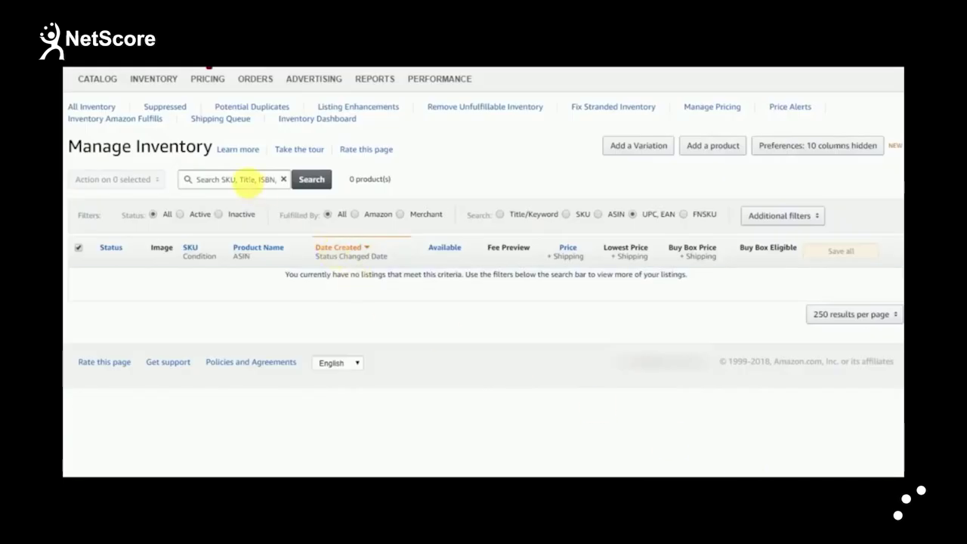
click(248, 182)
right_click(248, 182)
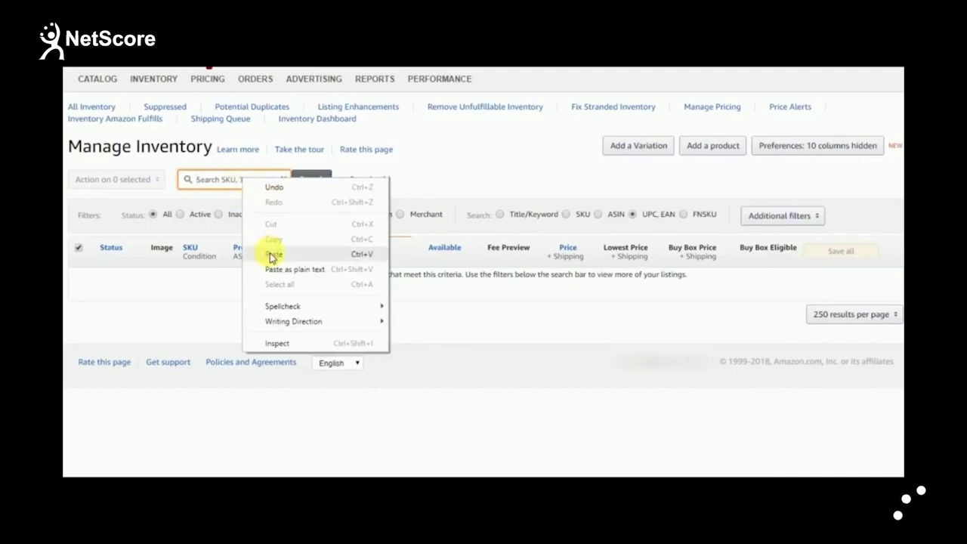
click(271, 253)
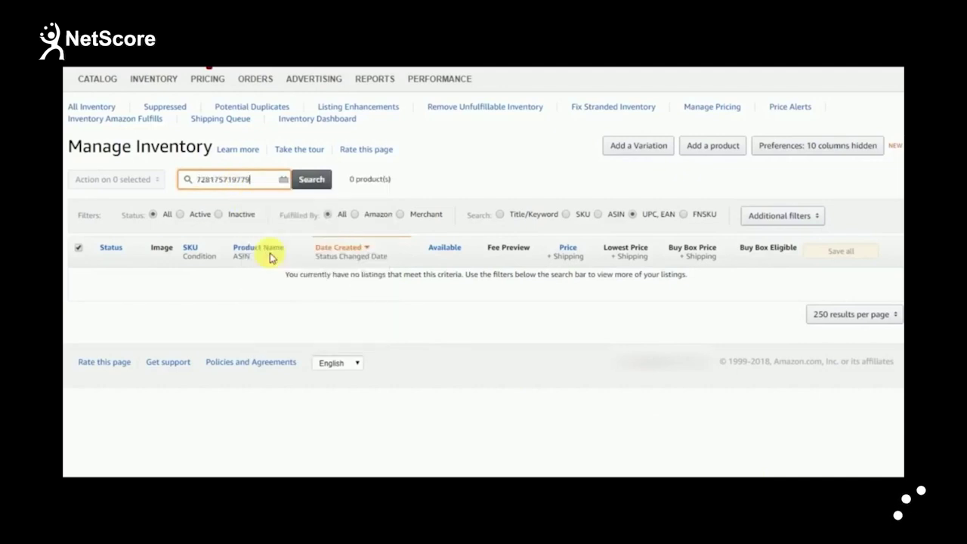
click(317, 187)
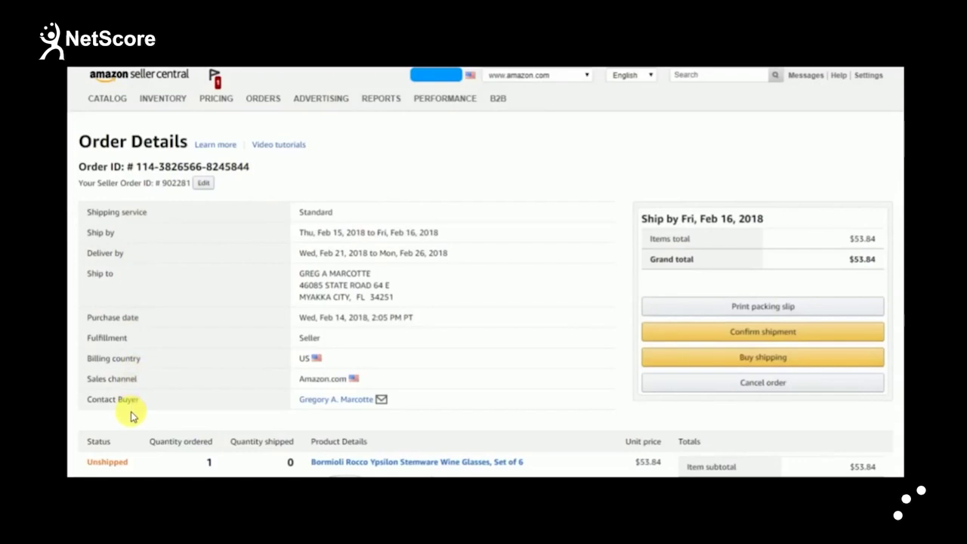
Step: Scroll through the unshipped wine-glasses order's details in Seller Central
scroll(131, 415, down, 2)
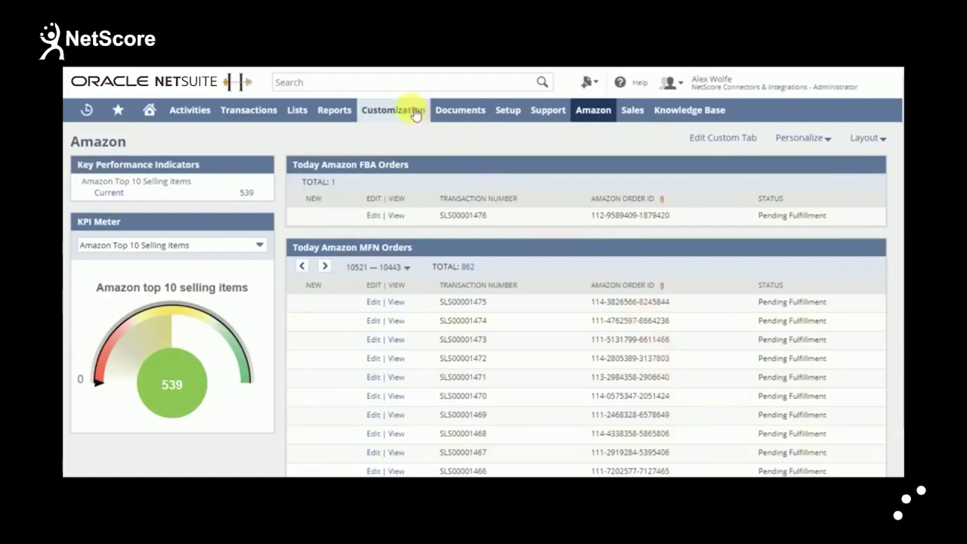
Step: Find the Amazon order via NetSuite global search, open its sales order and view the items
click(395, 90)
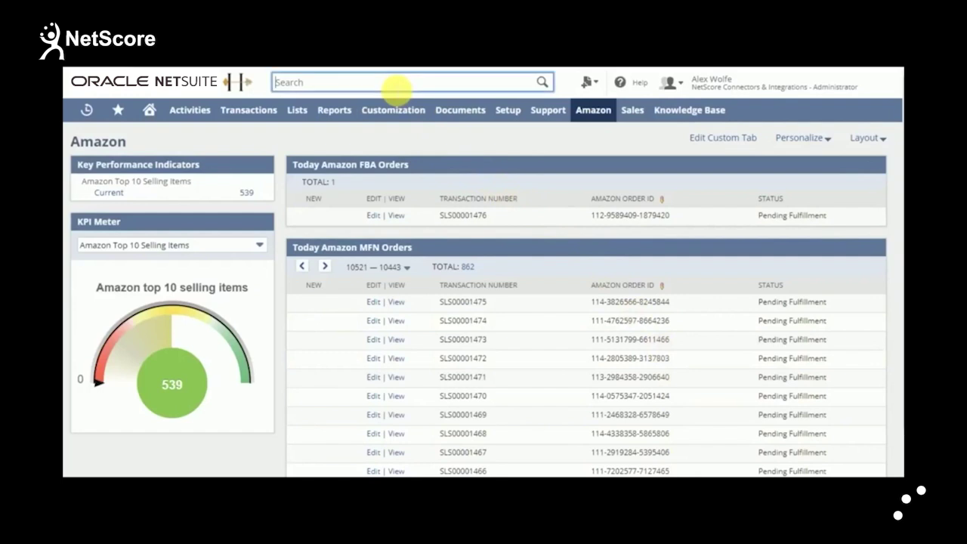
right_click(391, 86)
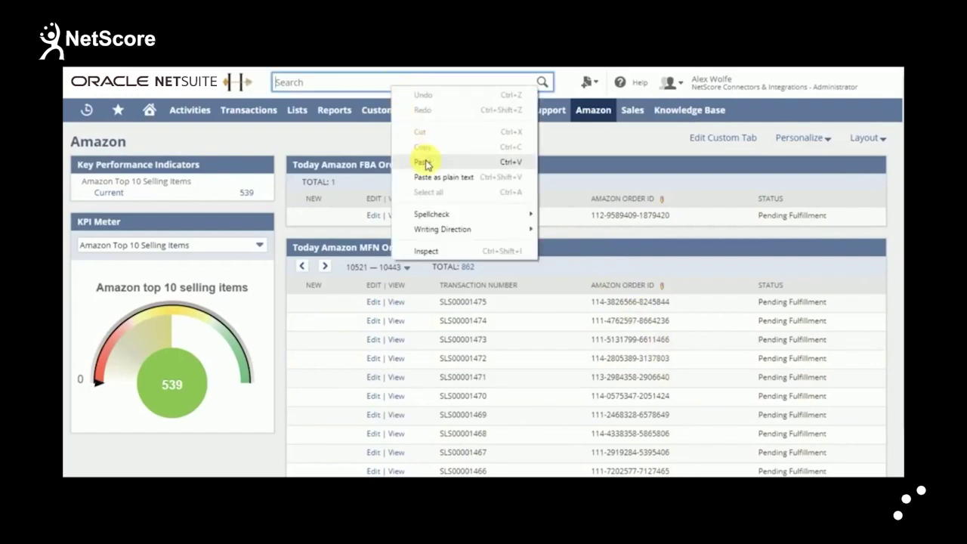
click(426, 163)
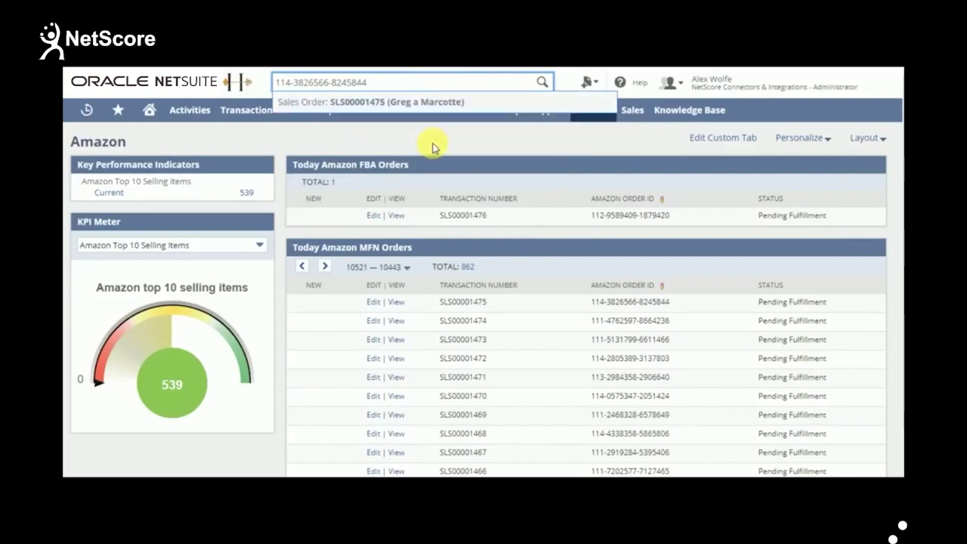
click(420, 106)
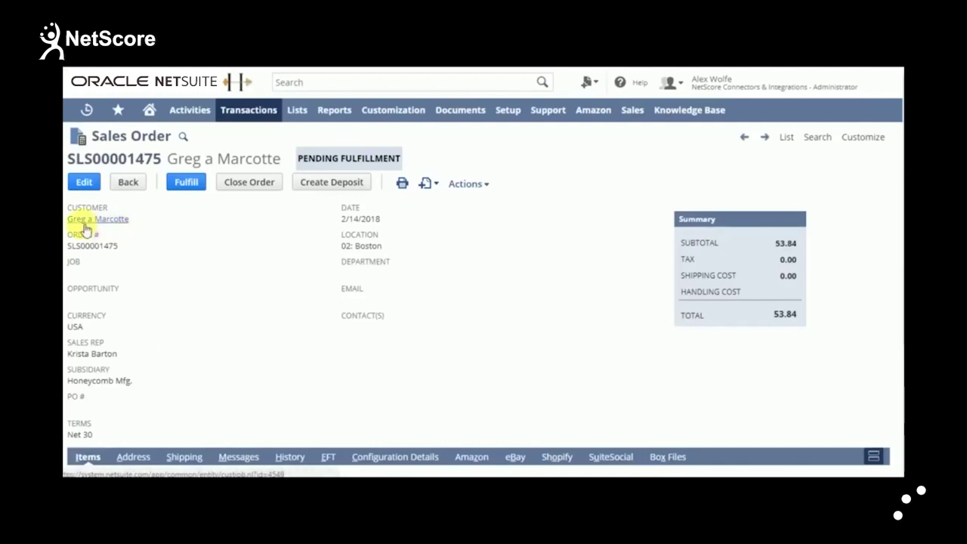
mouse_move(98, 220)
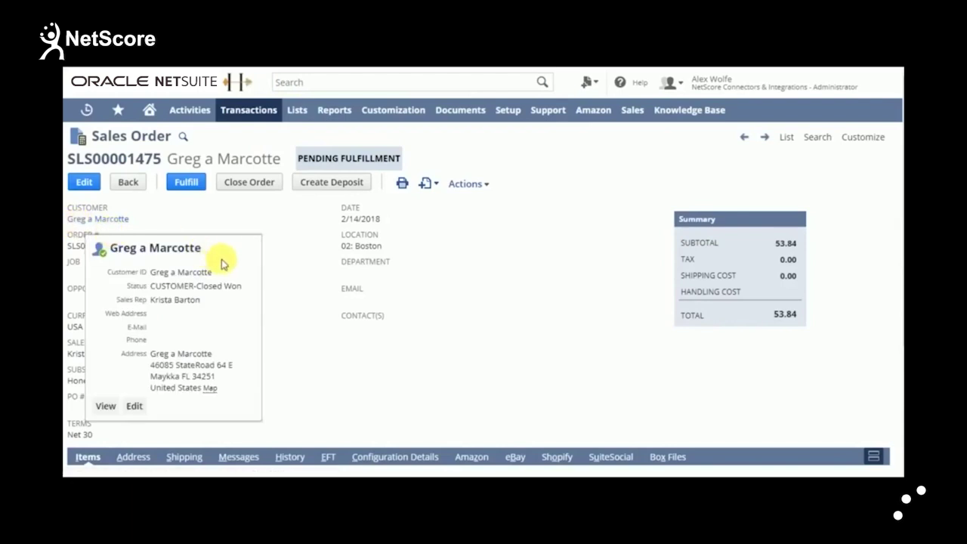
scroll(310, 274, down, 1)
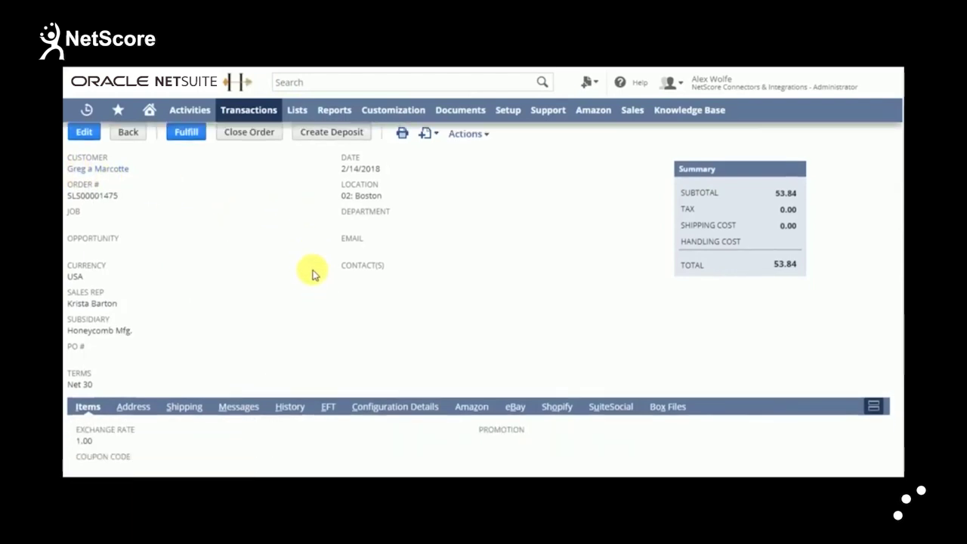
scroll(314, 274, down, 2)
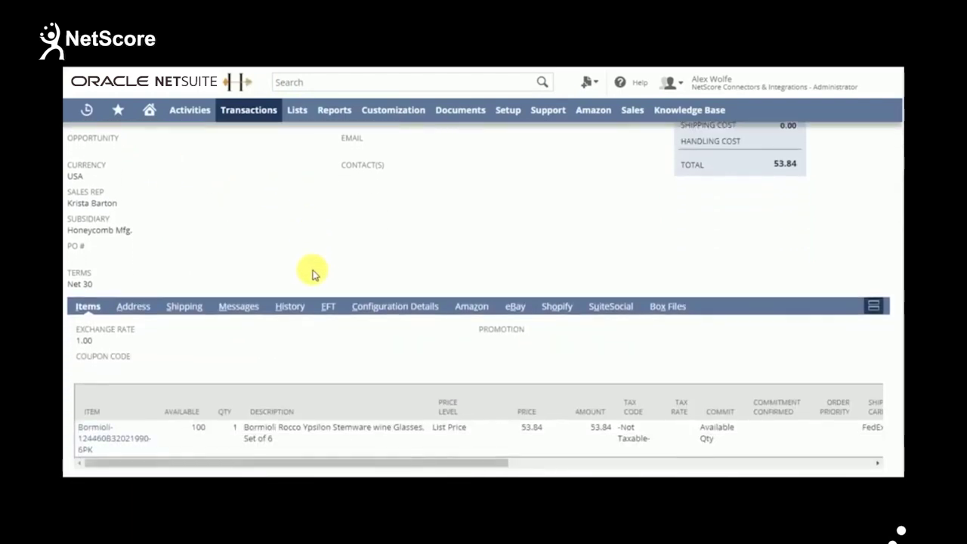
scroll(314, 274, down, 1)
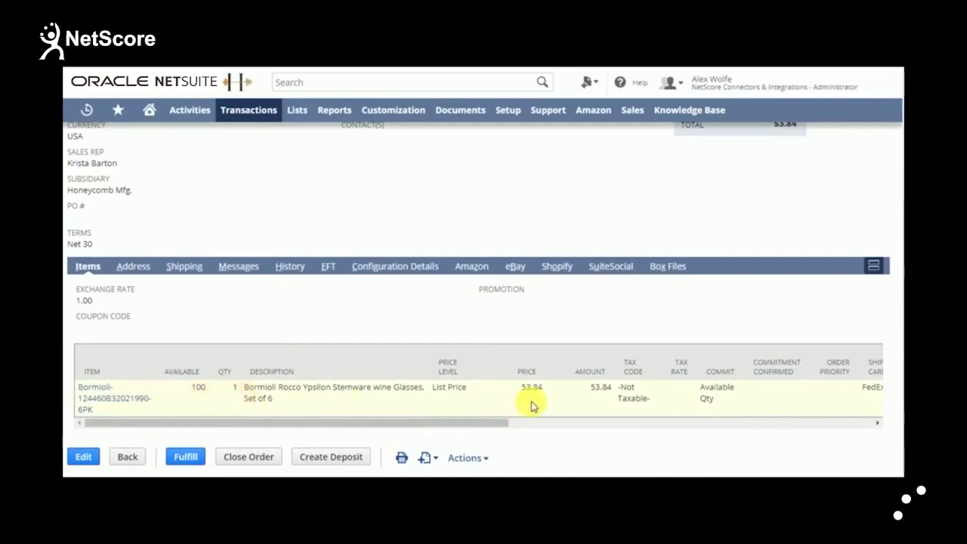
Step: Review the sales order's bill-to and ship-to addresses, then show its Amazon details
click(138, 266)
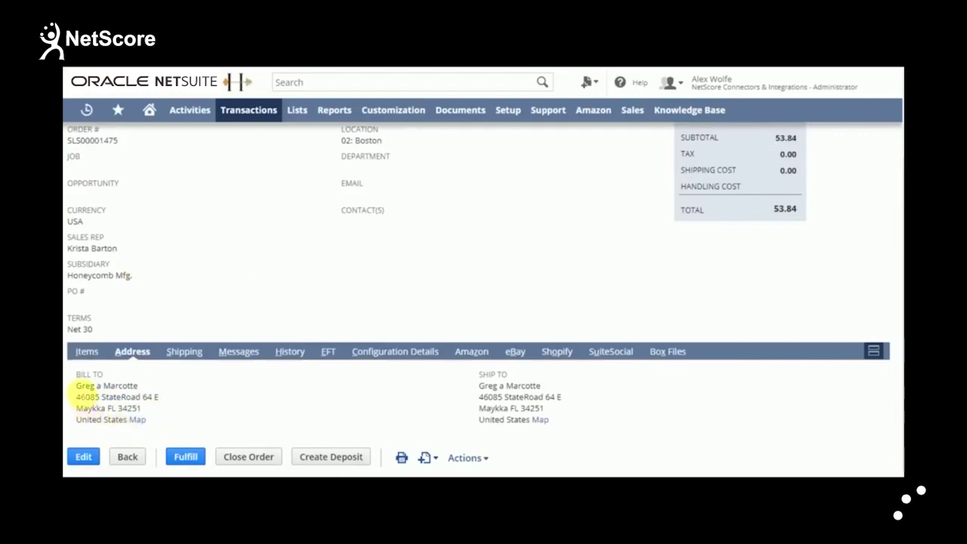
drag(77, 385, 123, 423)
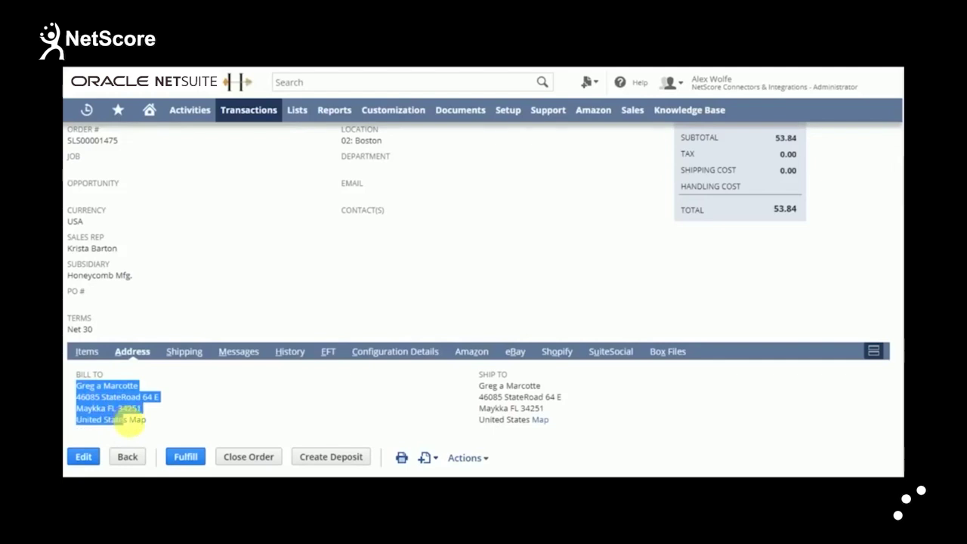
click(312, 421)
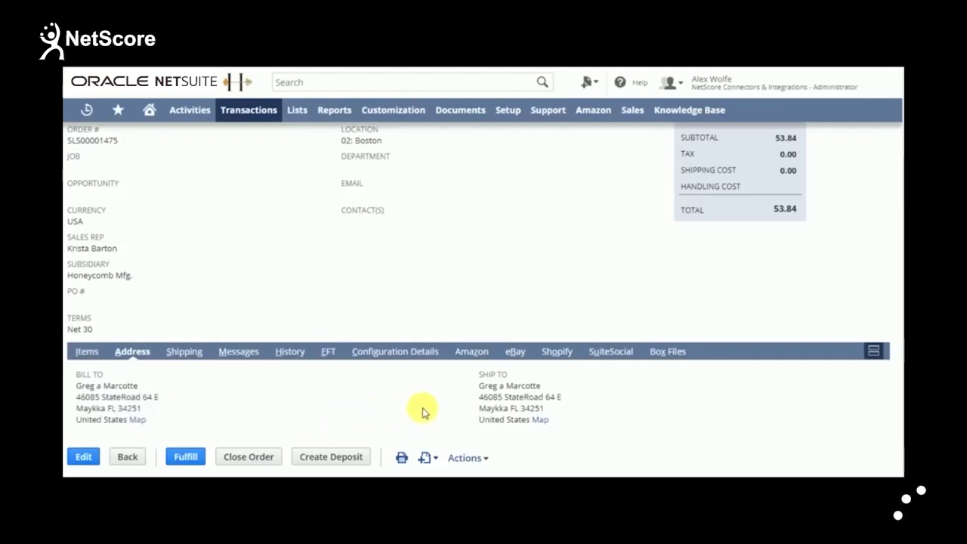
drag(470, 389, 531, 427)
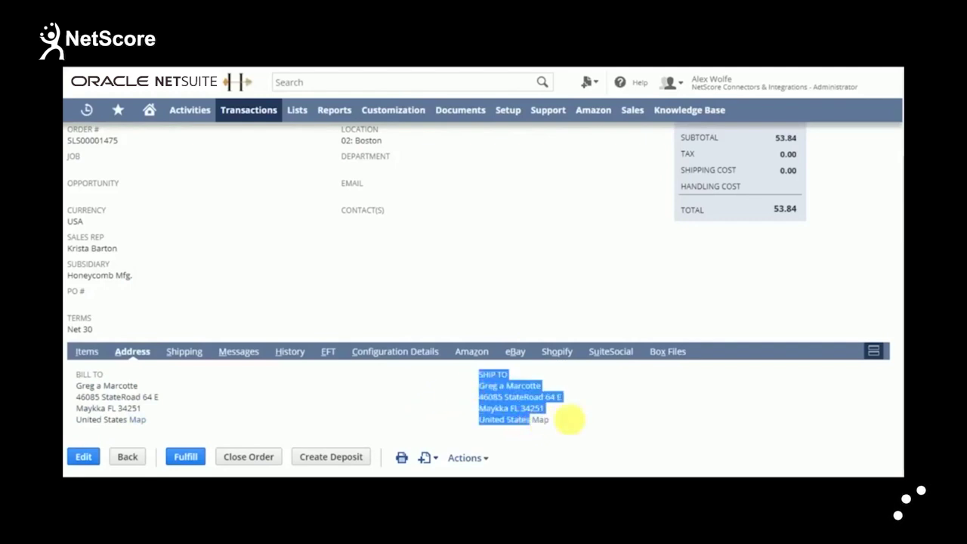
click(688, 436)
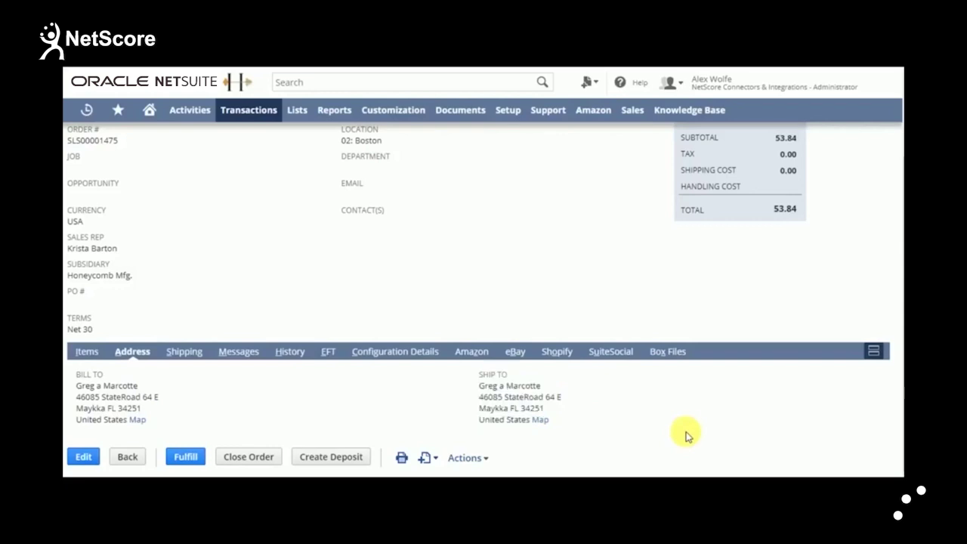
click(481, 354)
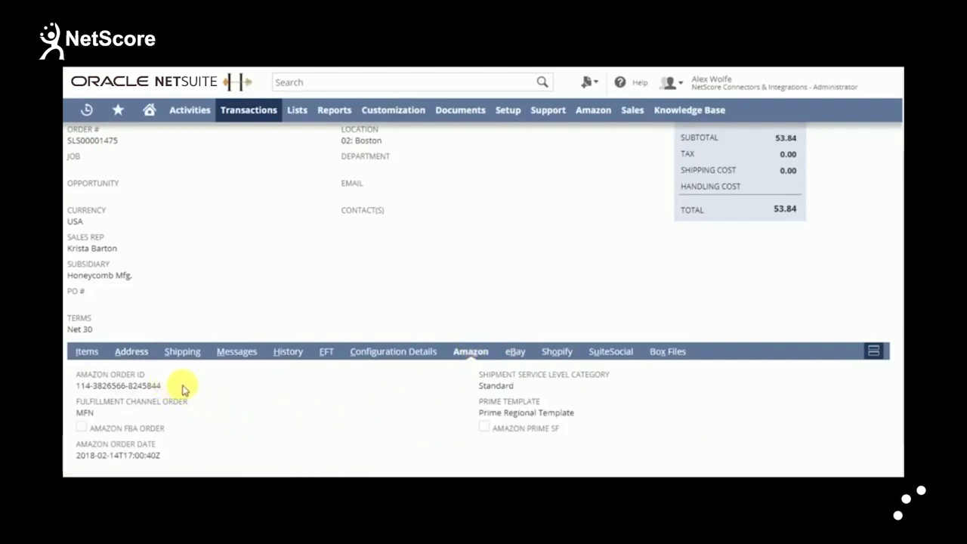
Step: Highlight the order's Amazon Order ID and Order Date, then return to the order header
drag(162, 386, 75, 385)
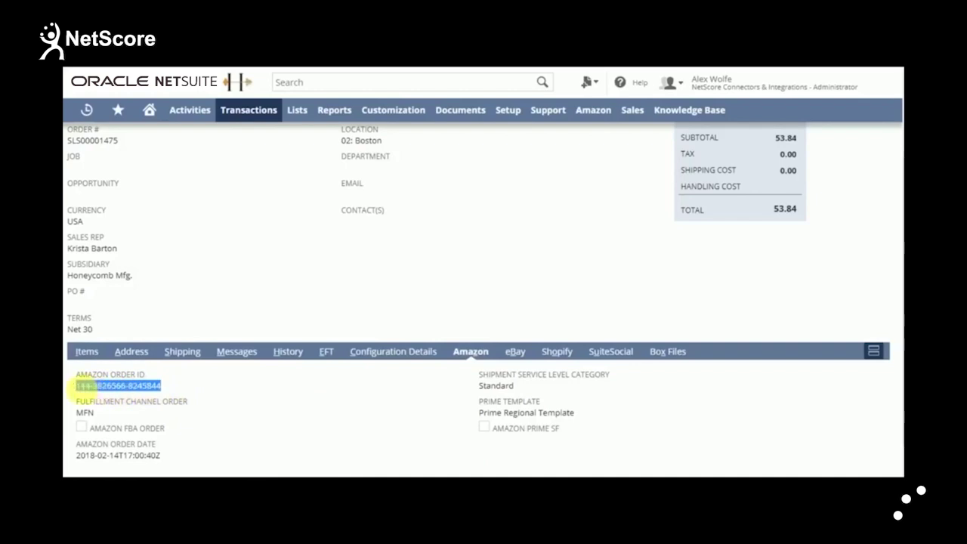
click(259, 400)
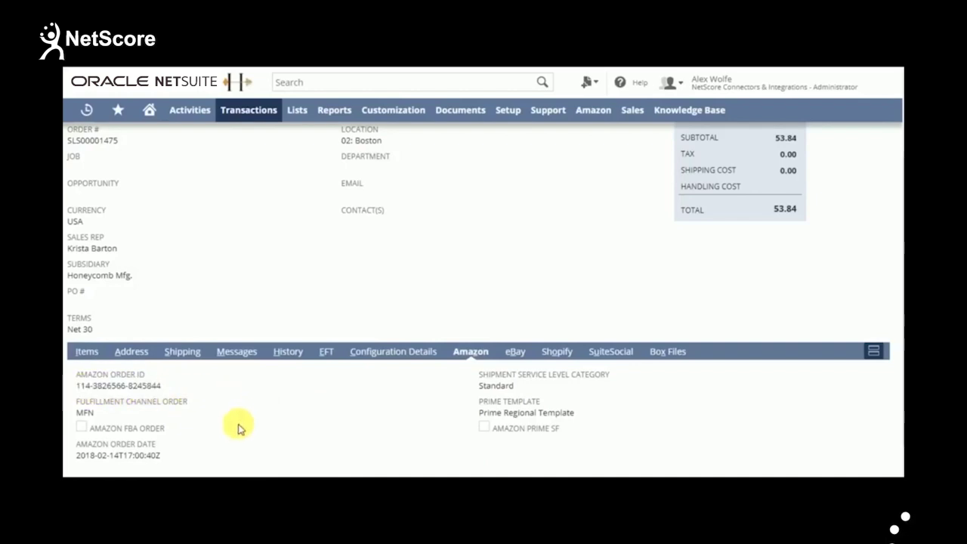
drag(151, 459, 136, 463)
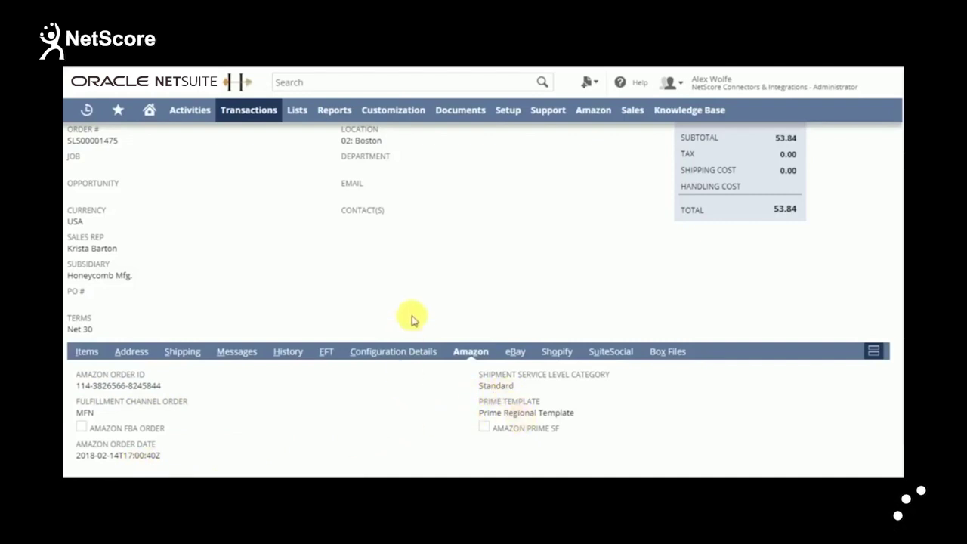
scroll(414, 310, up, 3)
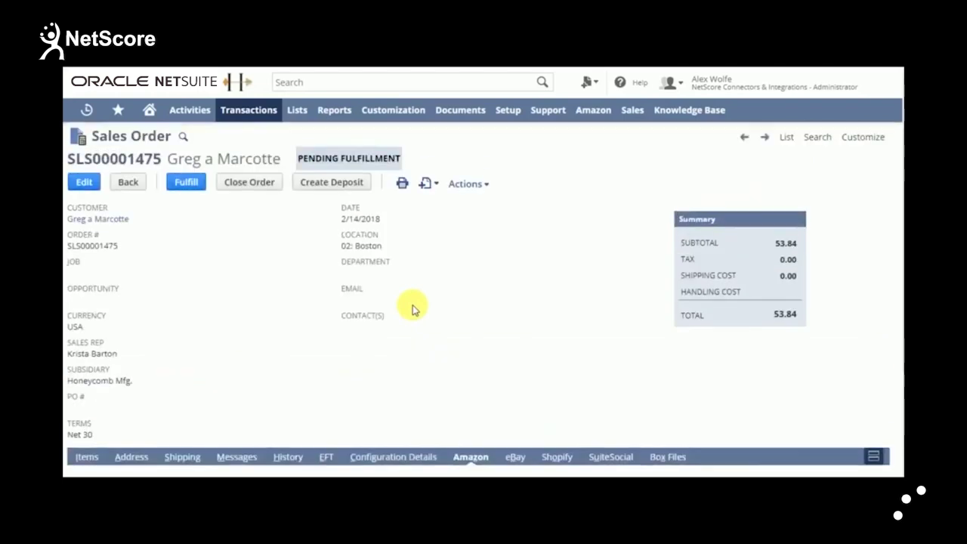
click(193, 187)
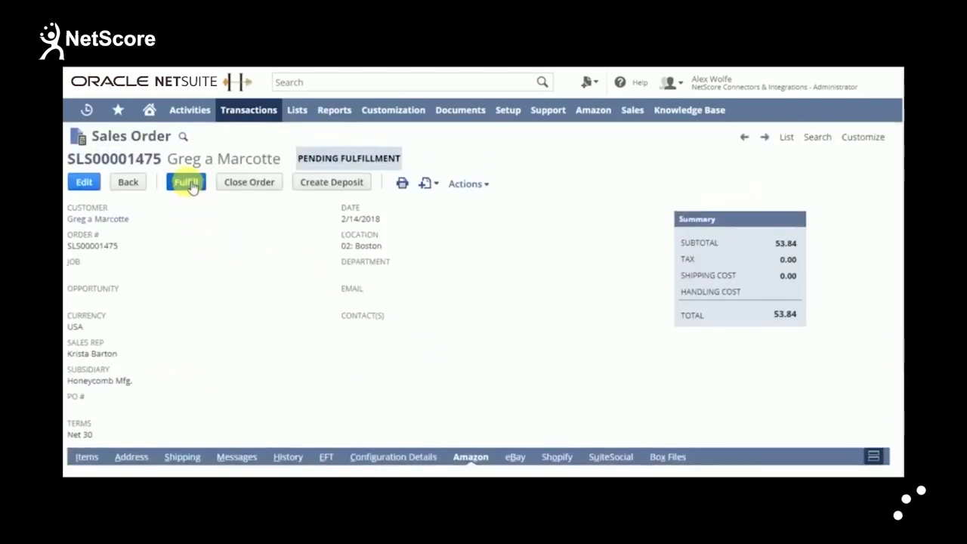
Step: Fulfill the sales order as item shipment SHI00000387 via USPS Parcel Post and save it
click(193, 188)
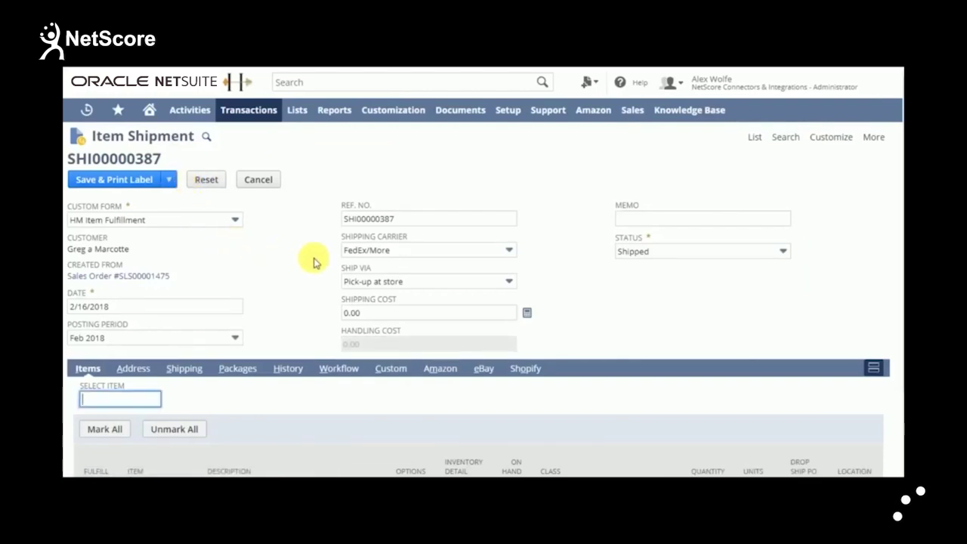
click(356, 279)
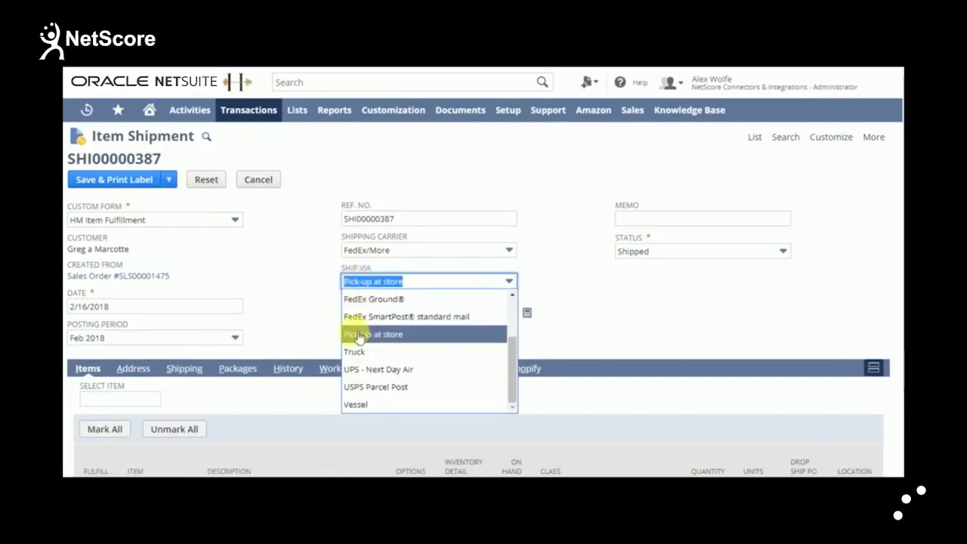
key(Return)
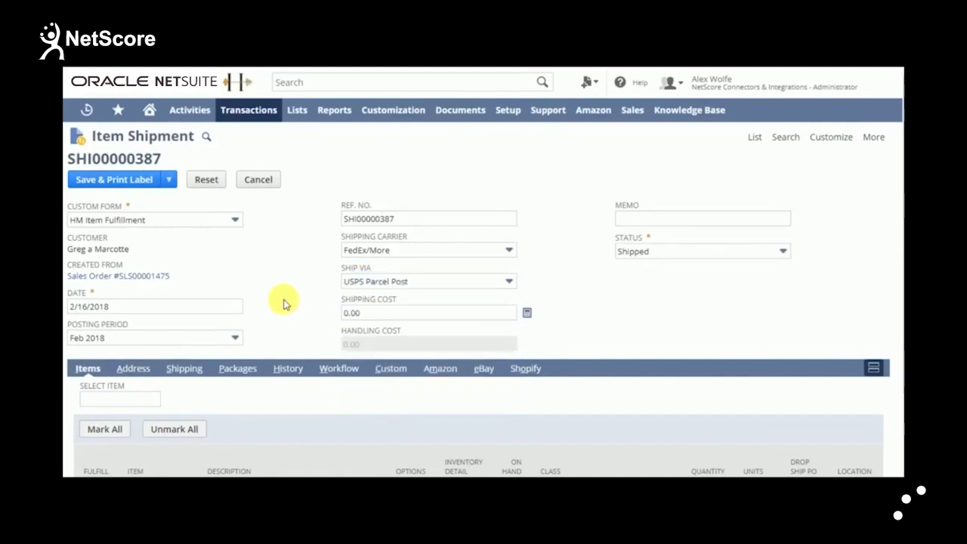
scroll(284, 302, down, 3)
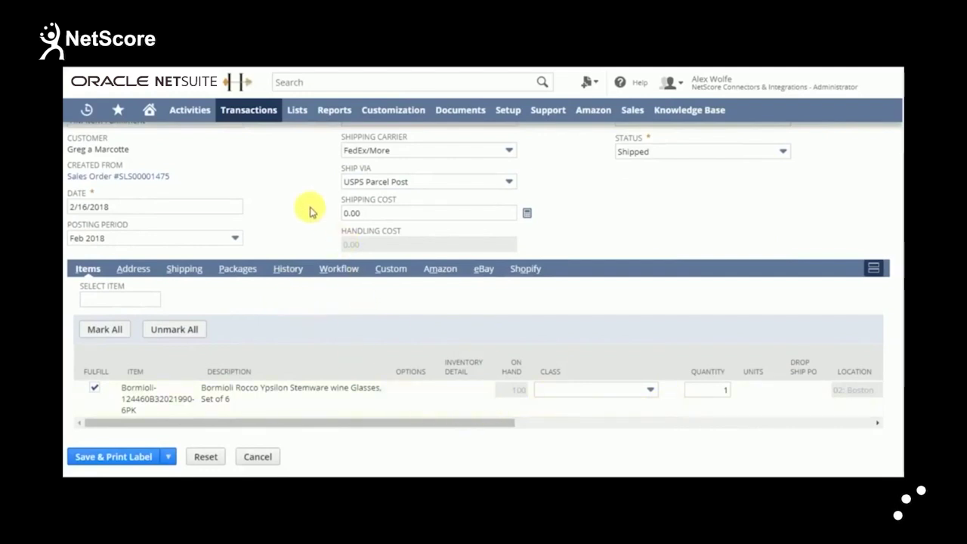
scroll(309, 213, up, 3)
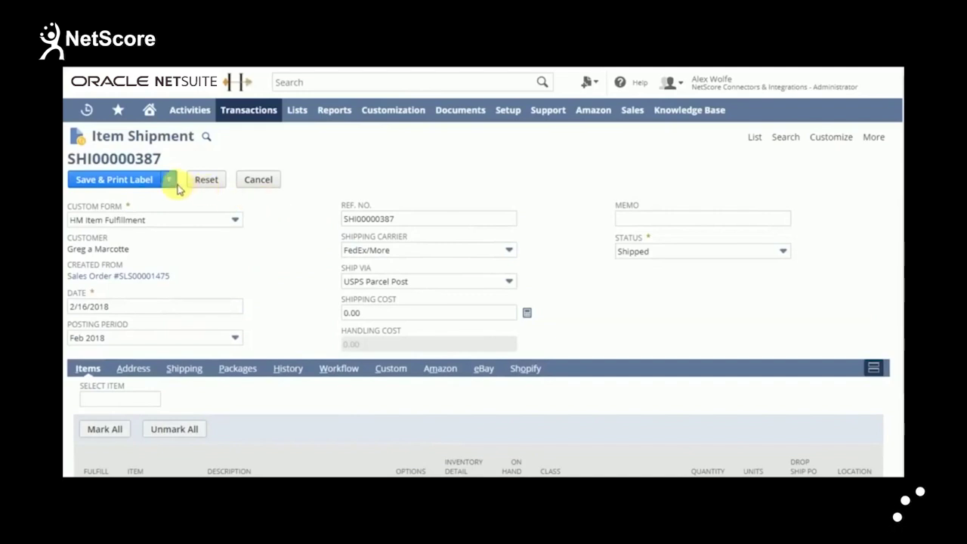
click(170, 181)
click(141, 194)
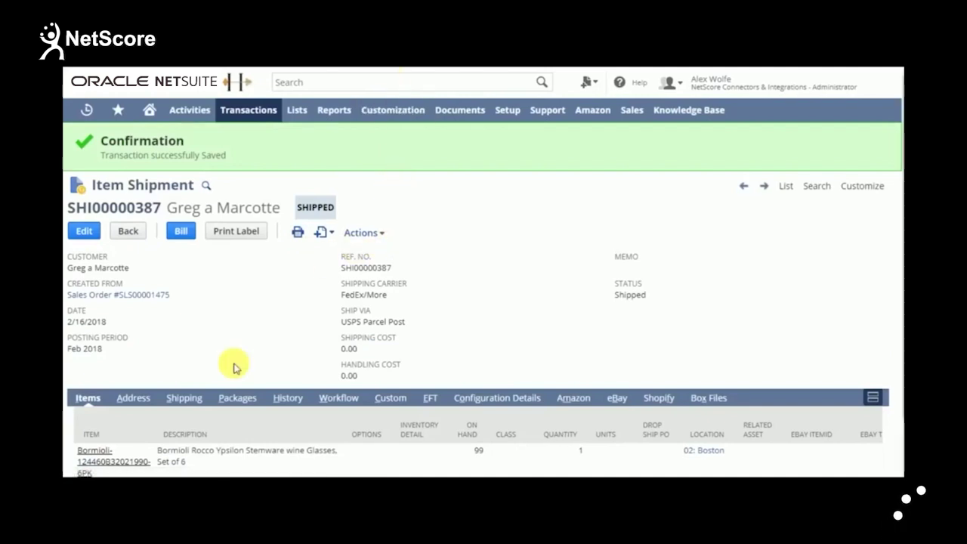
click(184, 400)
Step: Review the shipment's package tracking details and confirm Seller Central shows the wine-glasses order Shipped
click(234, 402)
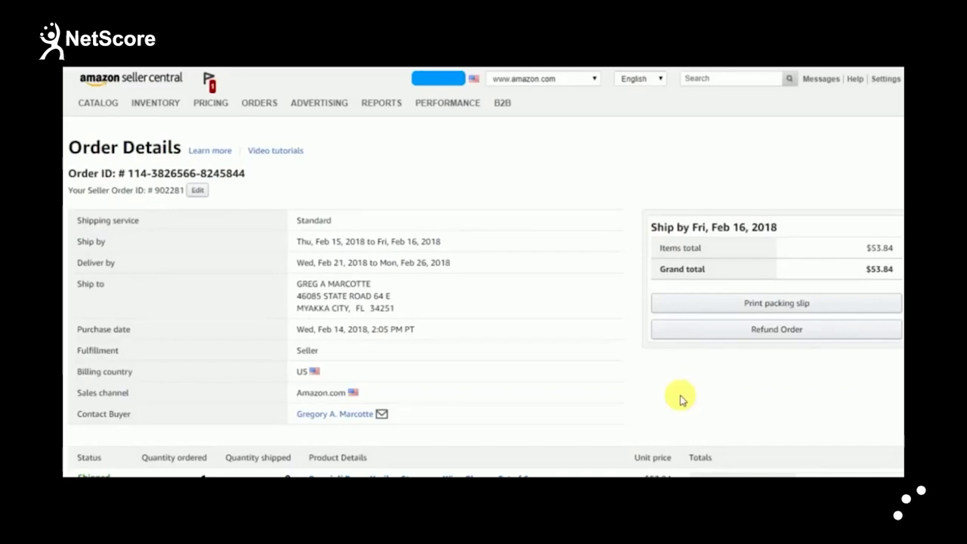
scroll(680, 399, down, 2)
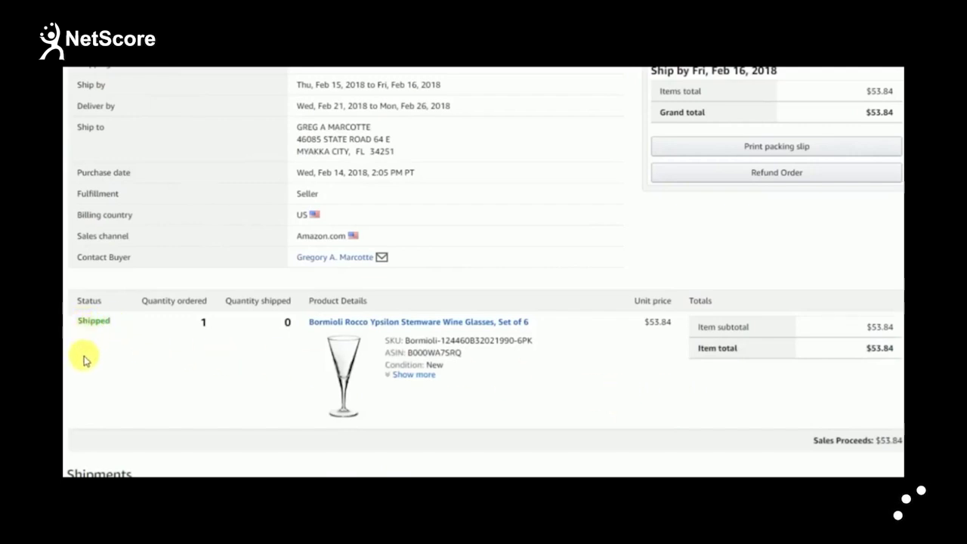
scroll(83, 361, down, 3)
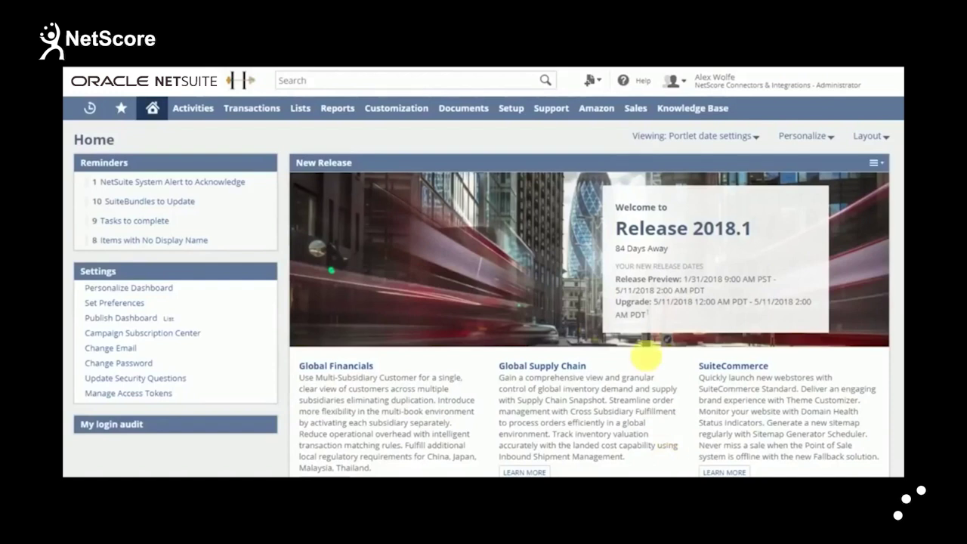
mouse_move(596, 108)
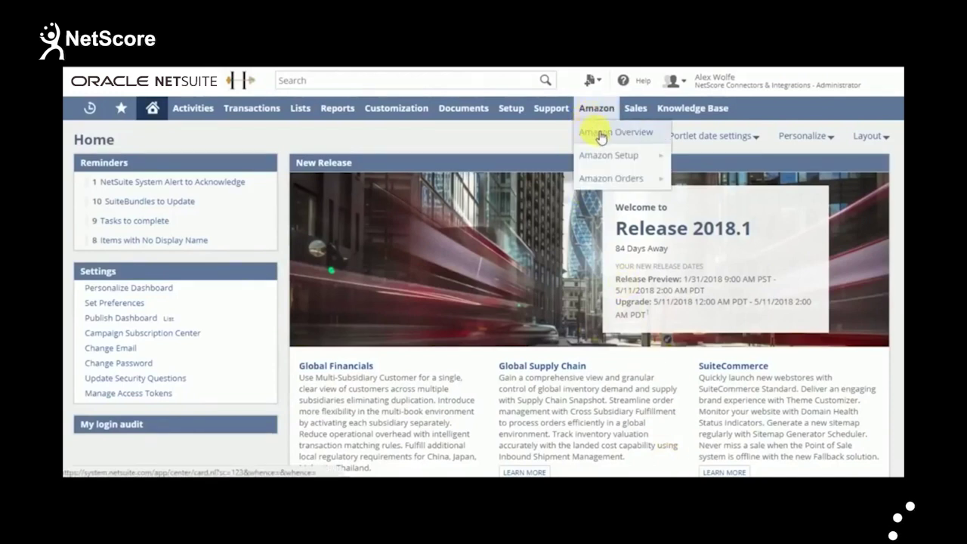
Step: Open the Amazon Overview dashboard with its top-selling items and today's FBA/MFN orders
click(587, 132)
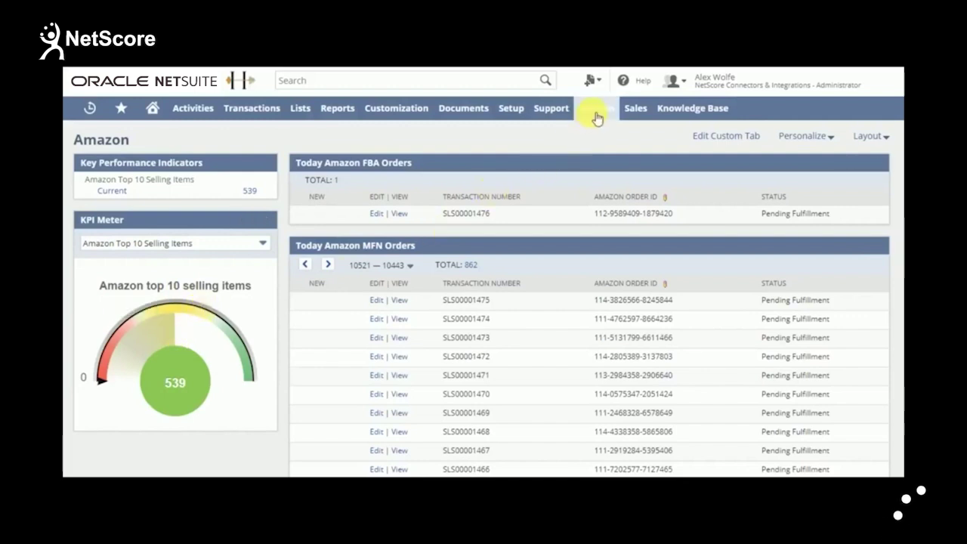
mouse_move(611, 179)
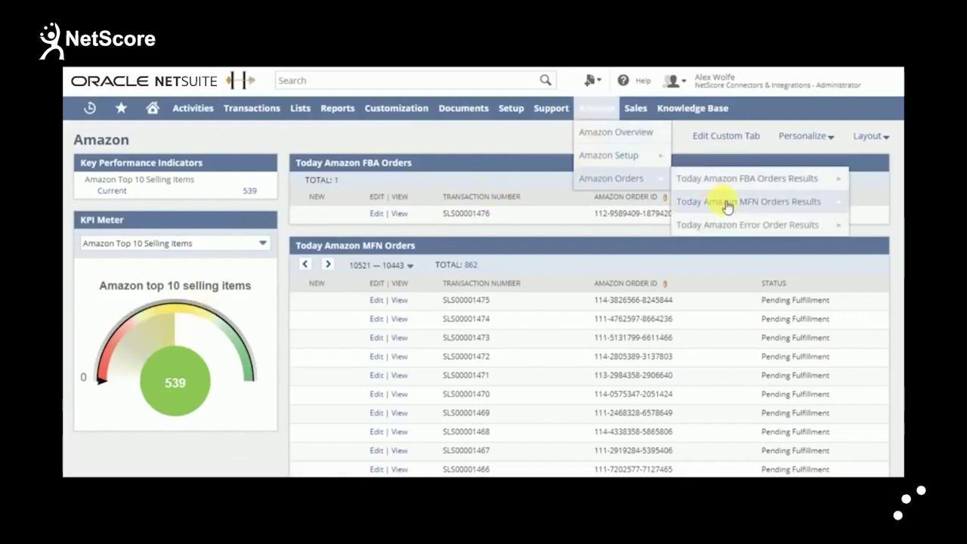
Step: Open the Today Amazon Error Order Results page under Amazon Orders
click(723, 227)
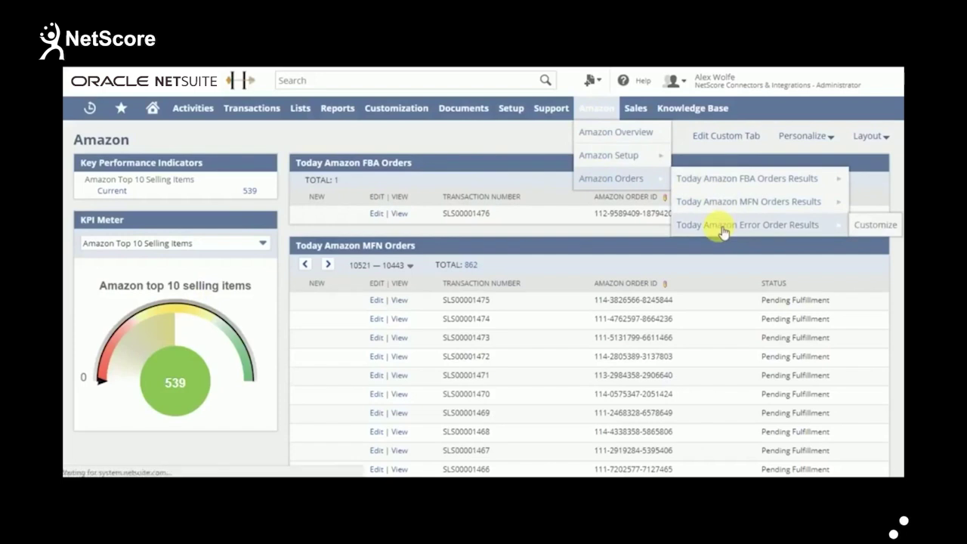